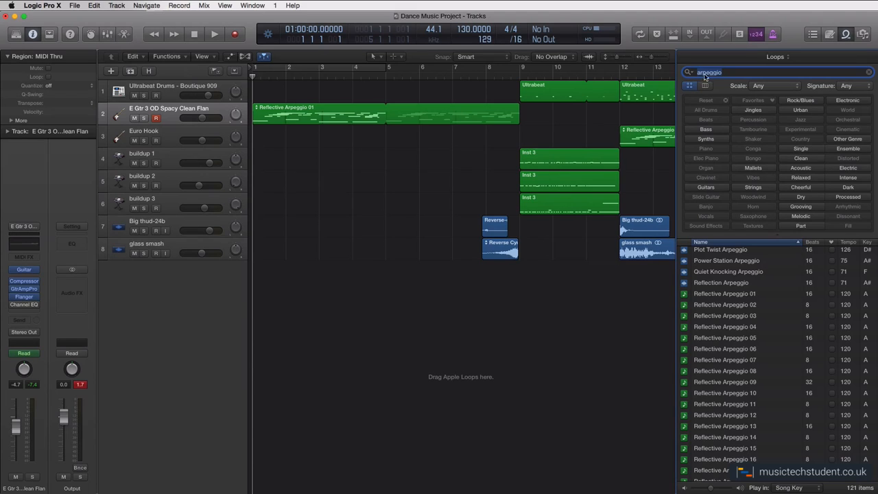
- Browse the arpeggio results in the loop browser and preview the Reflective Arpeggio 01 loop
{"action": "scroll", "coordinate": [734, 348], "scroll_direction": "down", "scroll_amount": 3}
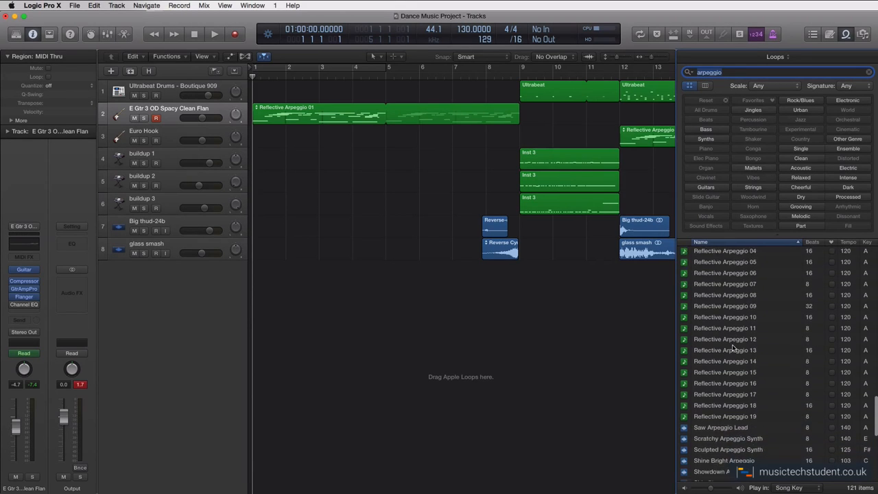
{"action": "scroll", "coordinate": [733, 348], "scroll_direction": "up", "scroll_amount": 10}
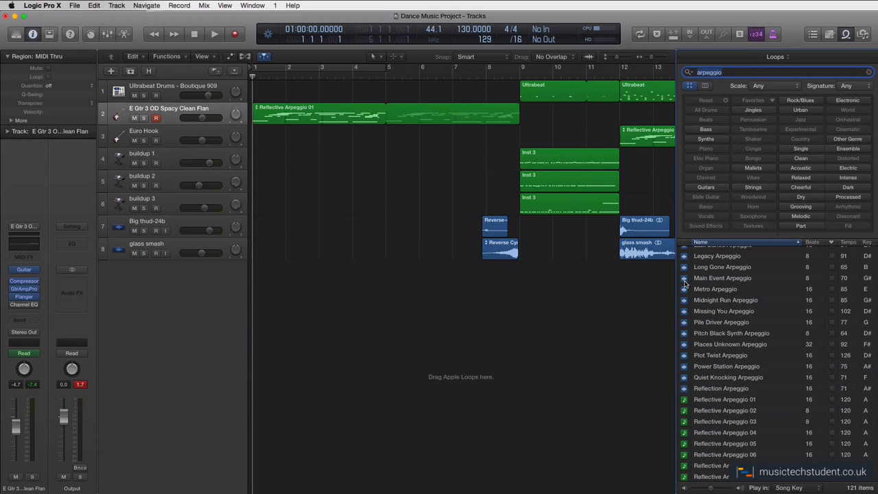
{"action": "scroll", "coordinate": [684, 373], "scroll_direction": "down", "scroll_amount": 3}
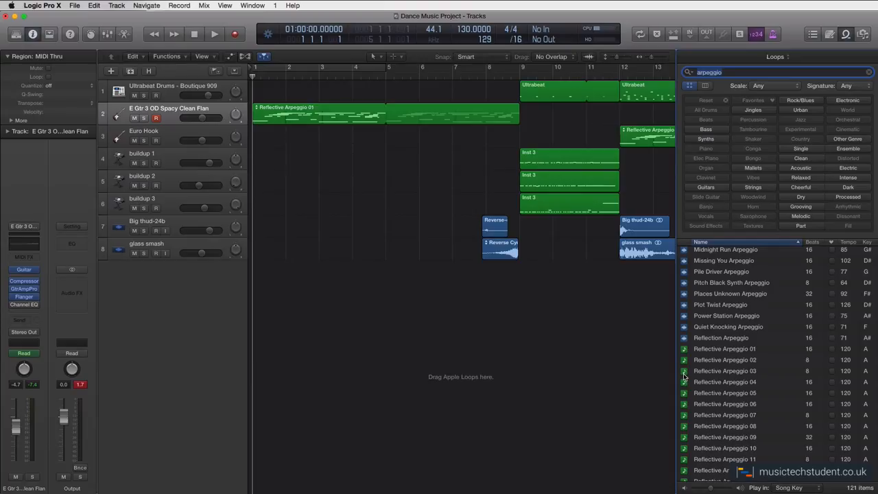
{"action": "left_click", "coordinate": [710, 351]}
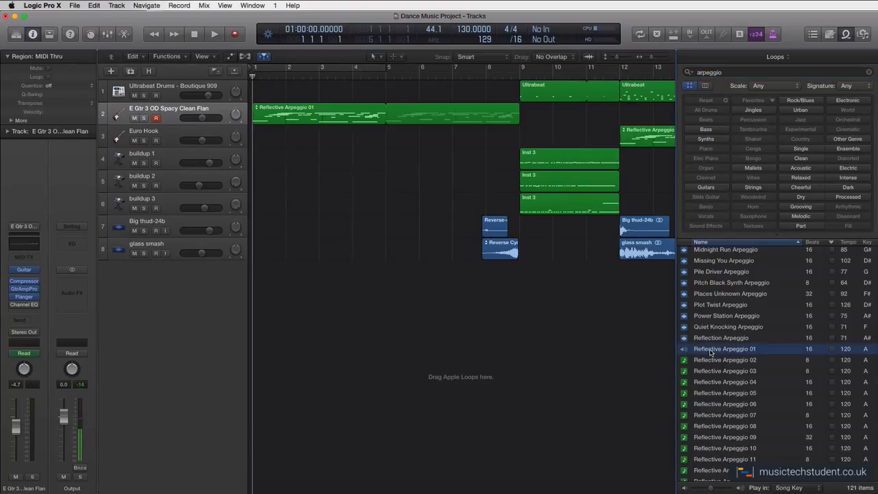
{"action": "left_click", "coordinate": [710, 353]}
- Try adding the Reflective Arpeggio 01 loop on a new track at bar 38, and undo it
{"action": "left_click_drag", "start_coordinate": [711, 351], "coordinate": [624, 266]}
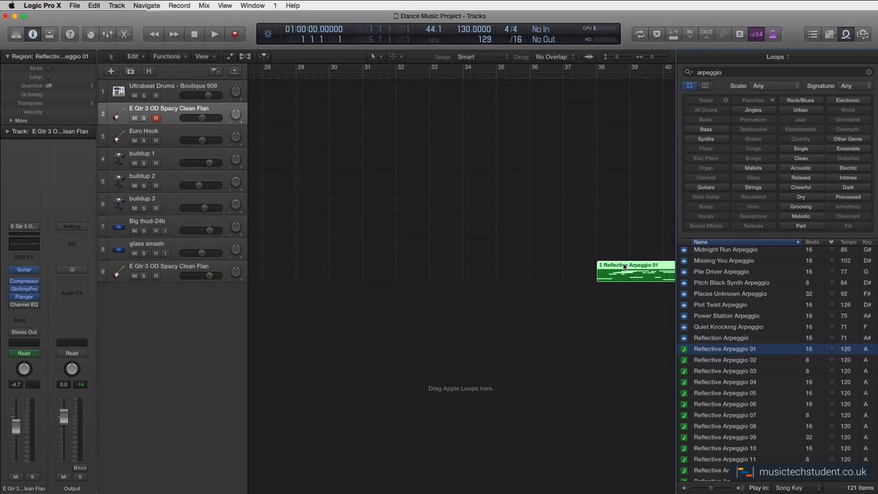
{"action": "key", "text": "super+z"}
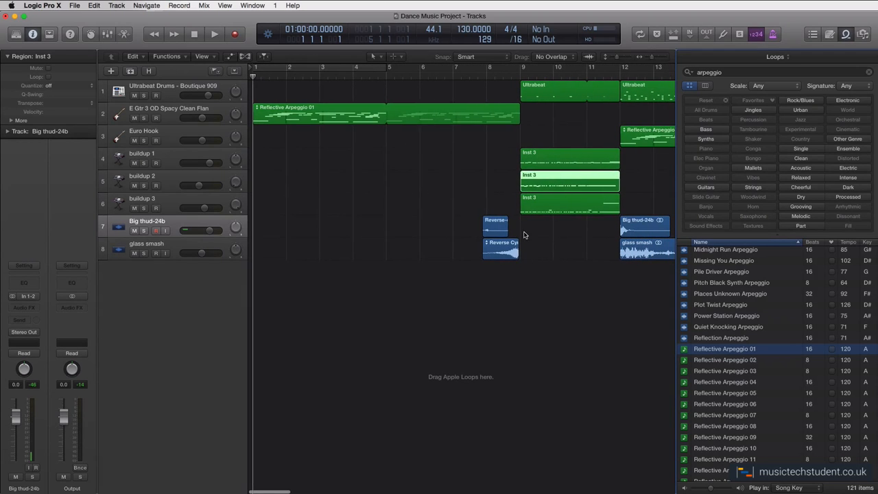
- Close the loop browser and examine the notes of track 2's Reflective Arpeggio 01 region from bar 1 in the Piano Roll
{"action": "left_click", "coordinate": [352, 109]}
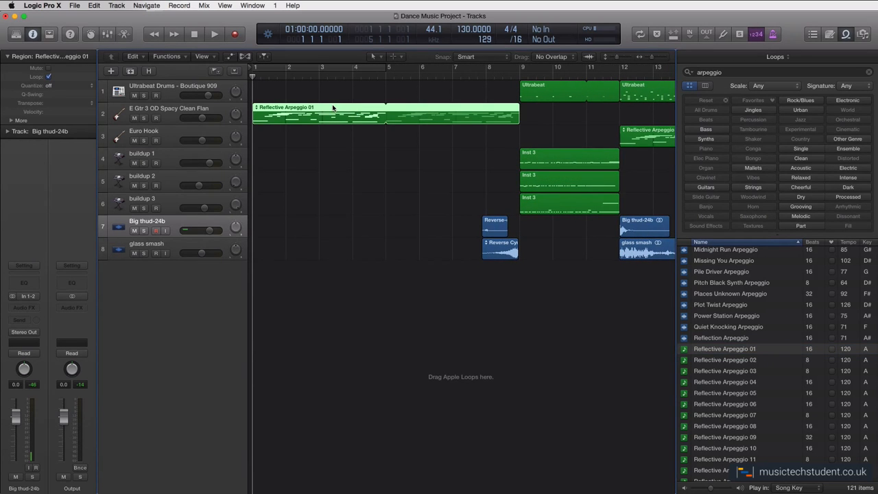
{"action": "double_click", "coordinate": [333, 110]}
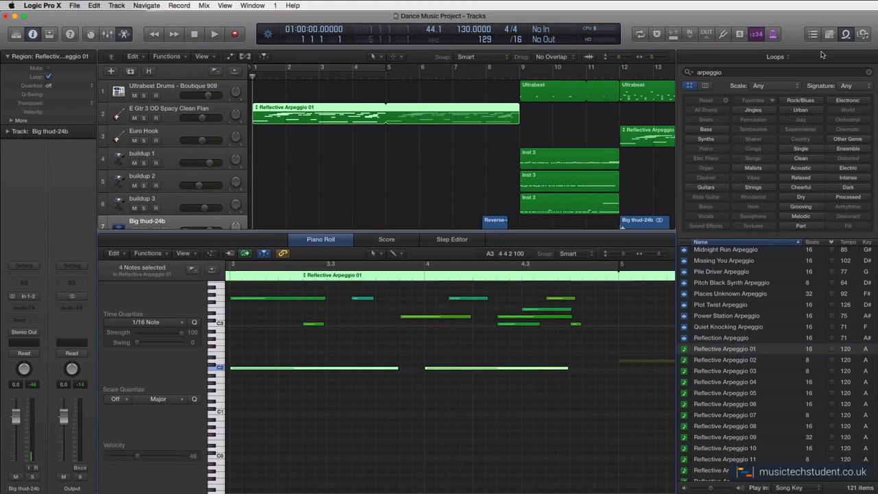
{"action": "left_click", "coordinate": [845, 34]}
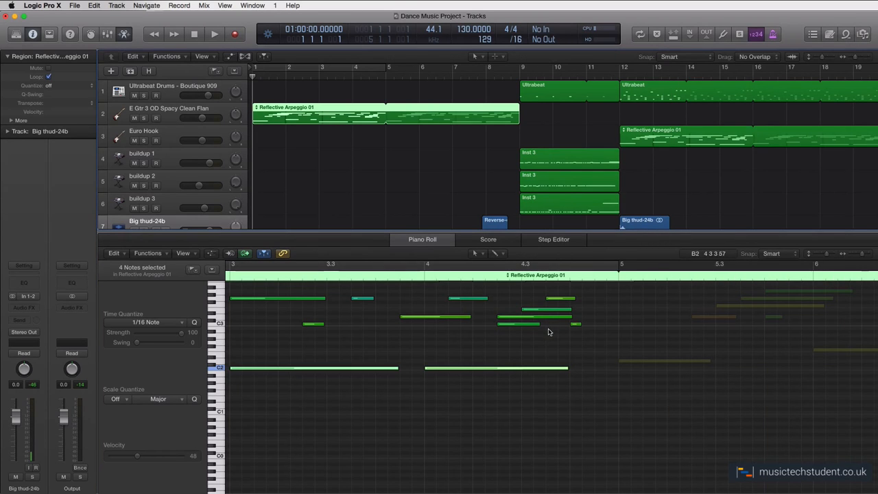
{"action": "scroll", "coordinate": [513, 332], "scroll_direction": "up", "scroll_amount": 3}
{"action": "scroll", "coordinate": [513, 332], "scroll_direction": "left", "scroll_amount": 5}
{"action": "scroll", "coordinate": [513, 333], "scroll_direction": "left", "scroll_amount": 8}
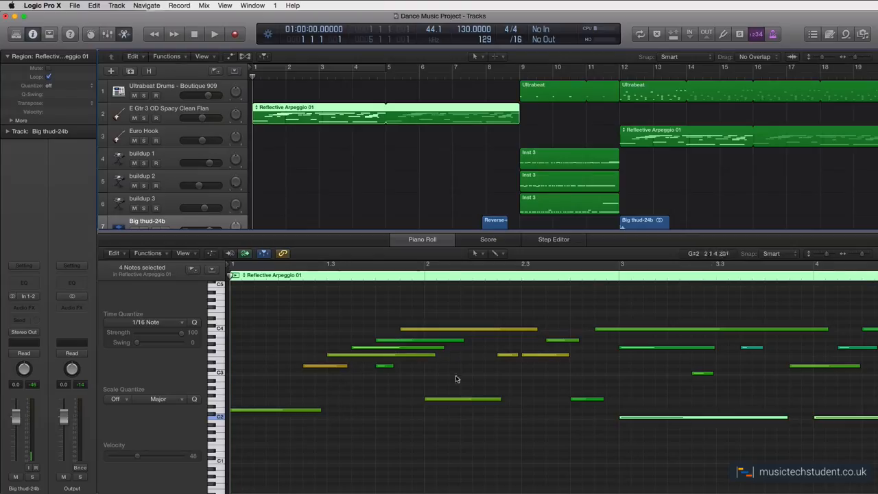
- Remove the looped repeat of track 2's Reflective Arpeggio 01 region, and loop it again up to bar 9
{"action": "left_click_drag", "start_coordinate": [422, 110], "coordinate": [357, 133]}
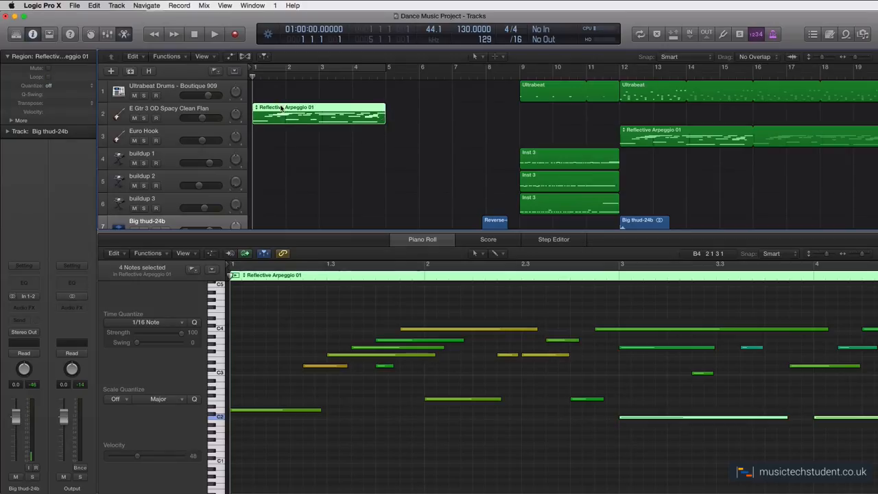
{"action": "left_click_drag", "start_coordinate": [393, 106], "coordinate": [521, 108]}
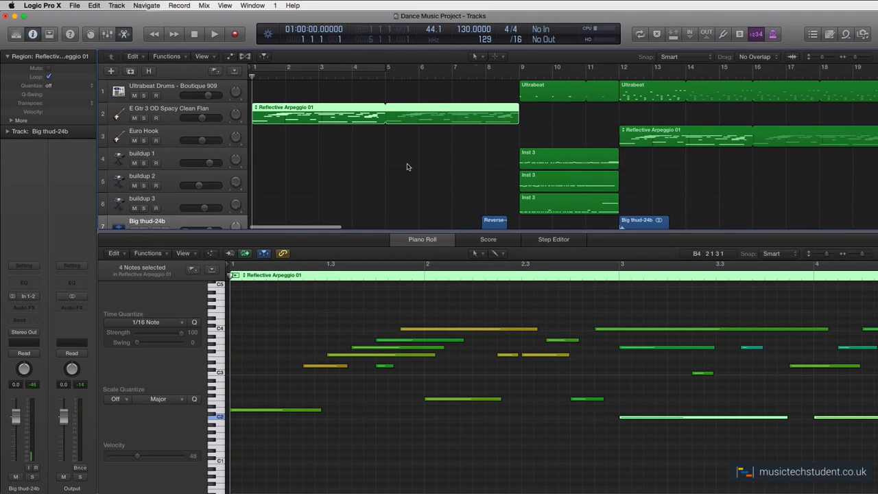
- Try duplicating the E Gtr 3 OD Spacy Clean Flan track and copying its arpeggio region onto the duplicate, and undo both changes
{"action": "scroll", "coordinate": [407, 165], "scroll_direction": "right", "scroll_amount": 4}
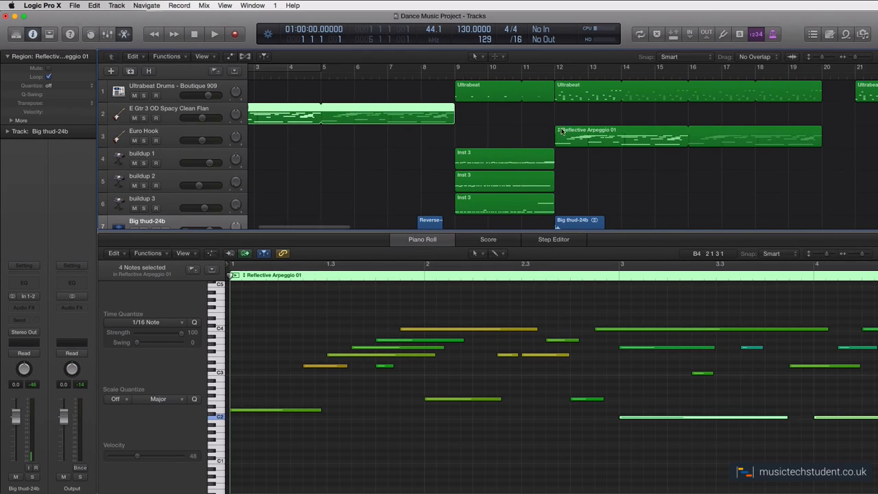
{"action": "left_click", "coordinate": [166, 113]}
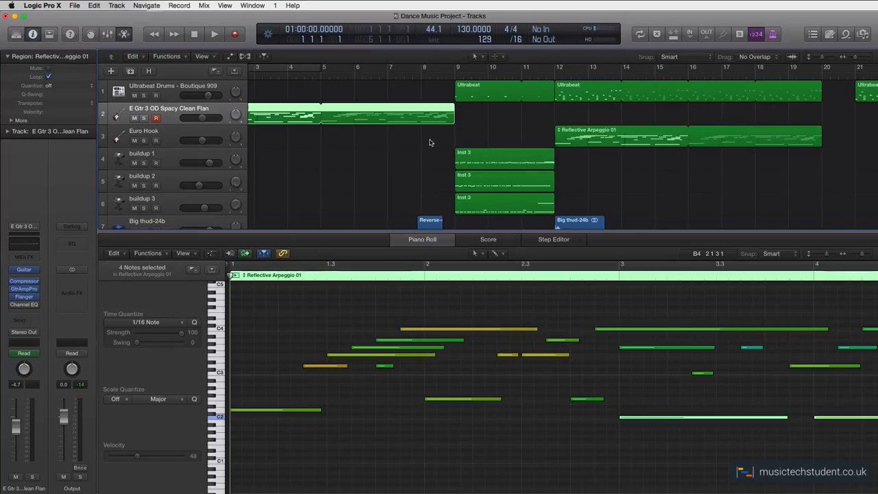
{"action": "left_click", "coordinate": [131, 71]}
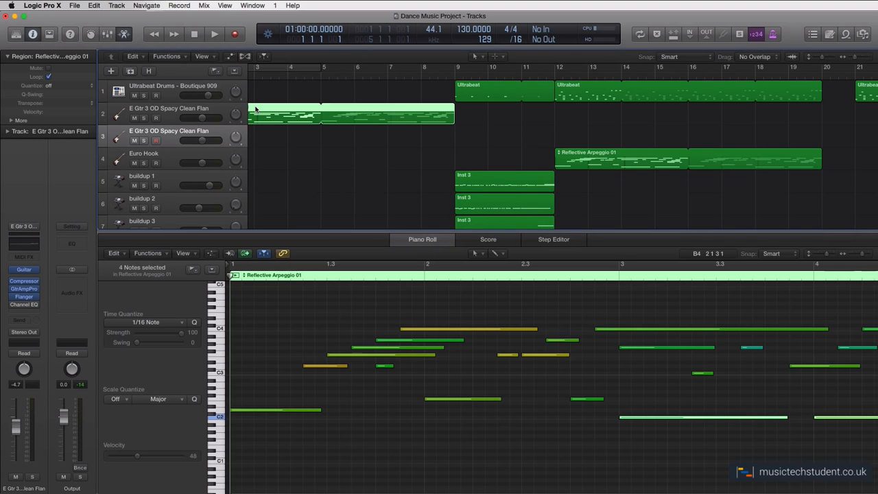
{"action": "left_click_drag", "start_coordinate": [255, 110], "coordinate": [257, 132]}
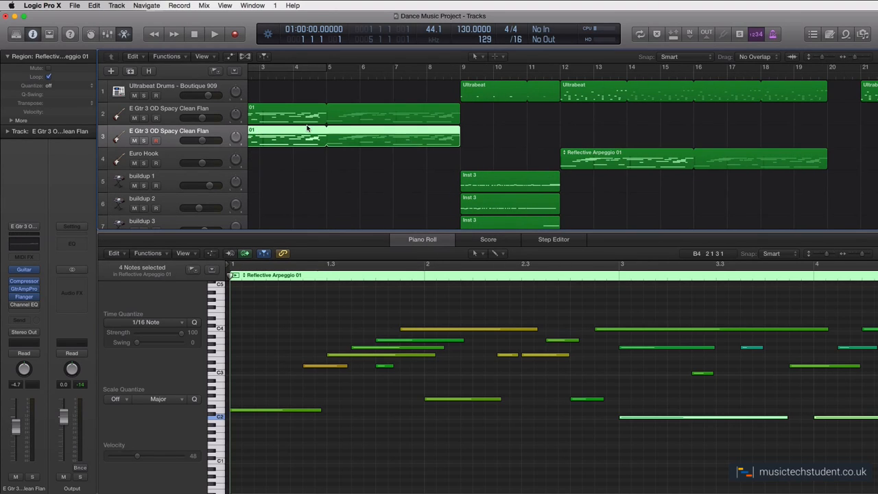
{"action": "key", "text": "super+z"}
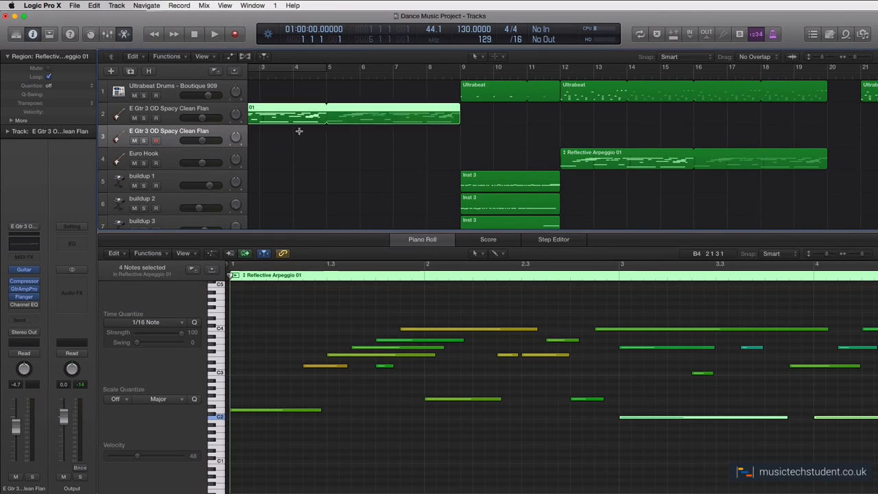
{"action": "key", "text": "super+z"}
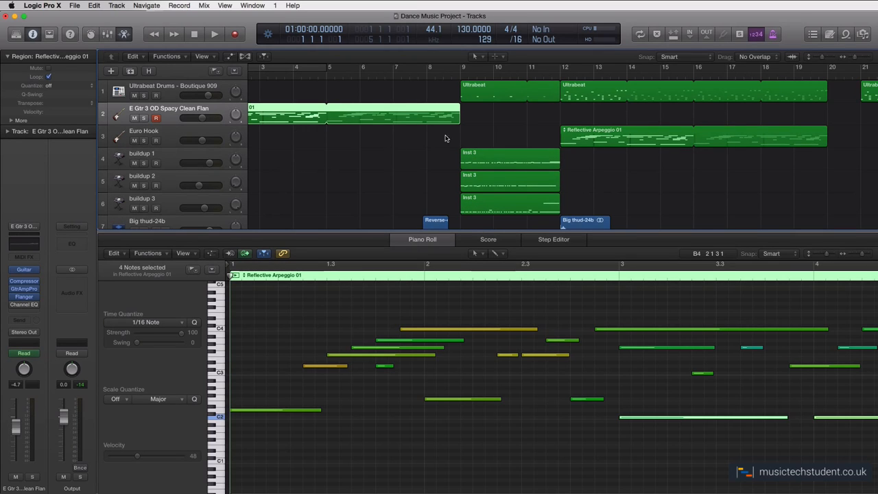
- Select the Reflective Arpeggio 01 region at bar 12 and its Euro Hook track to inspect the notes and ES2 instrument
{"action": "left_click", "coordinate": [599, 138]}
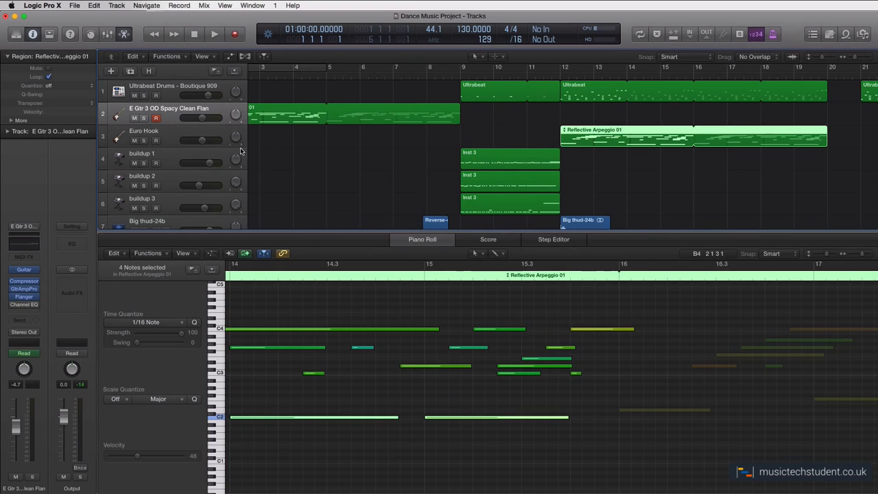
{"action": "left_click", "coordinate": [172, 134]}
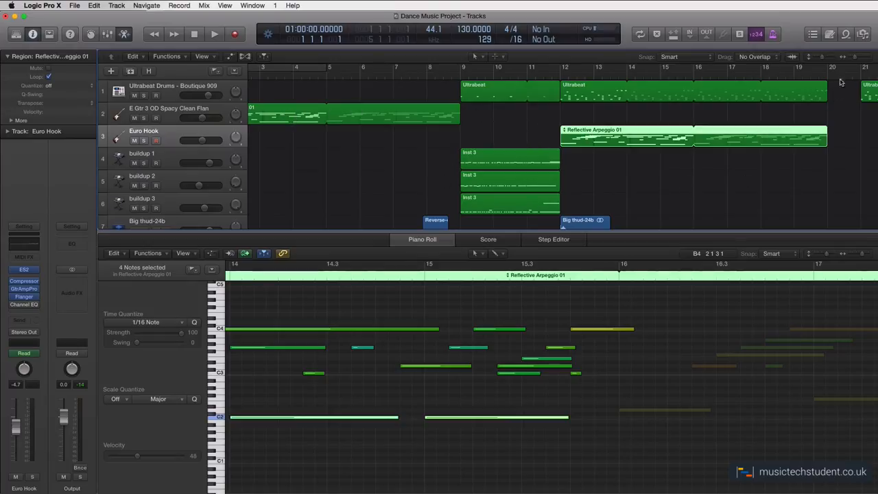
- Close the Piano Roll and play the whole arrangement from bar 1 to about bar 20
{"action": "left_click_drag", "start_coordinate": [855, 57], "coordinate": [851, 56]}
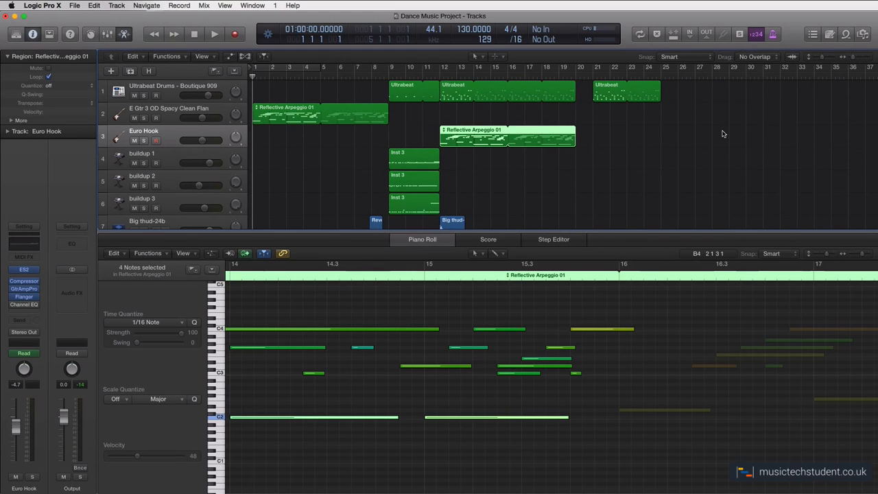
{"action": "left_click", "coordinate": [420, 238]}
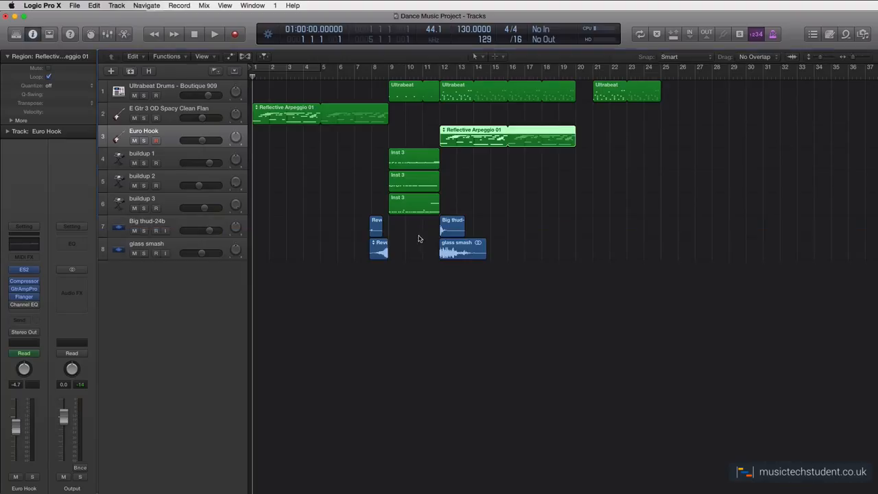
{"action": "left_click", "coordinate": [214, 35]}
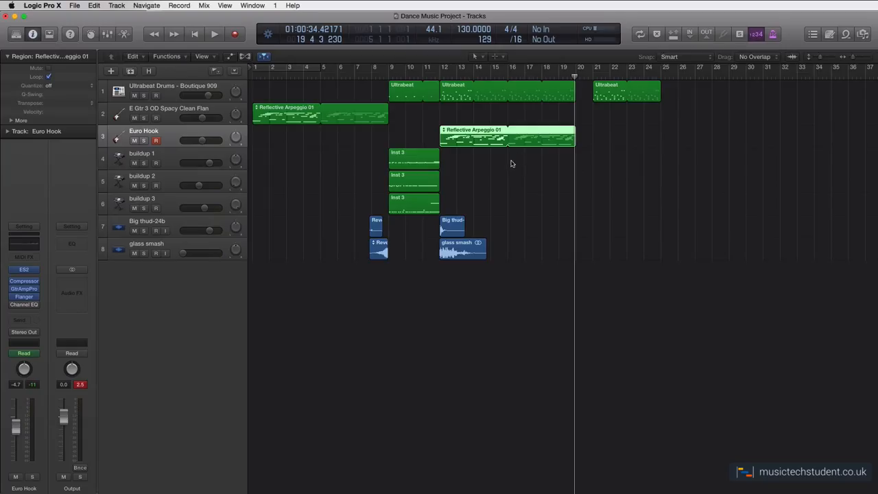
- Reopen the loop browser and look through the arpeggio loops for other options
{"action": "left_click", "coordinate": [846, 35]}
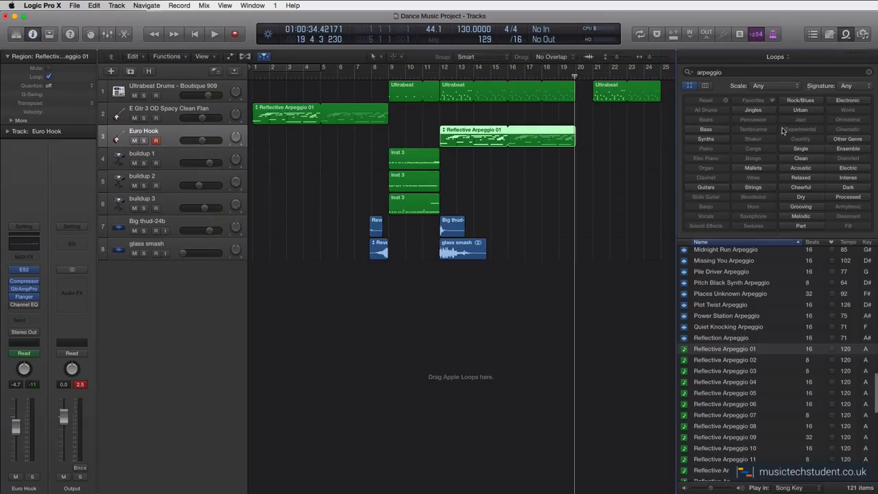
{"action": "scroll", "coordinate": [720, 382], "scroll_direction": "down", "scroll_amount": 1}
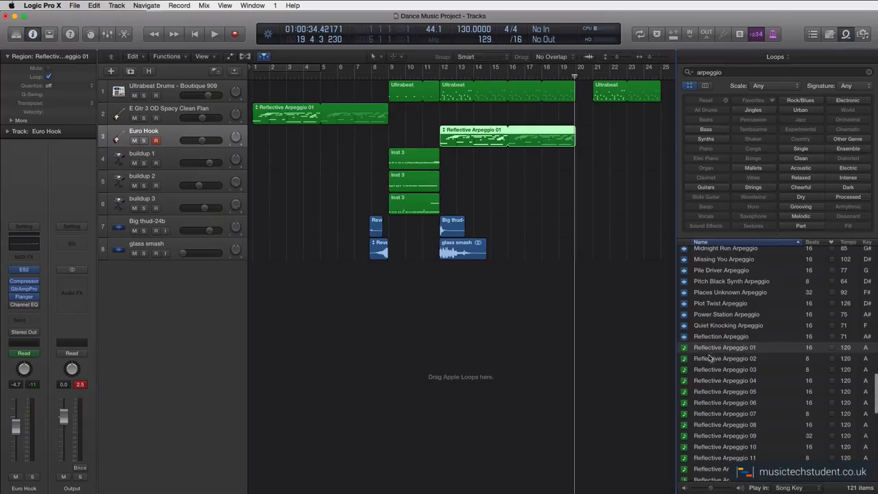
{"action": "scroll", "coordinate": [711, 358], "scroll_direction": "down", "scroll_amount": 10}
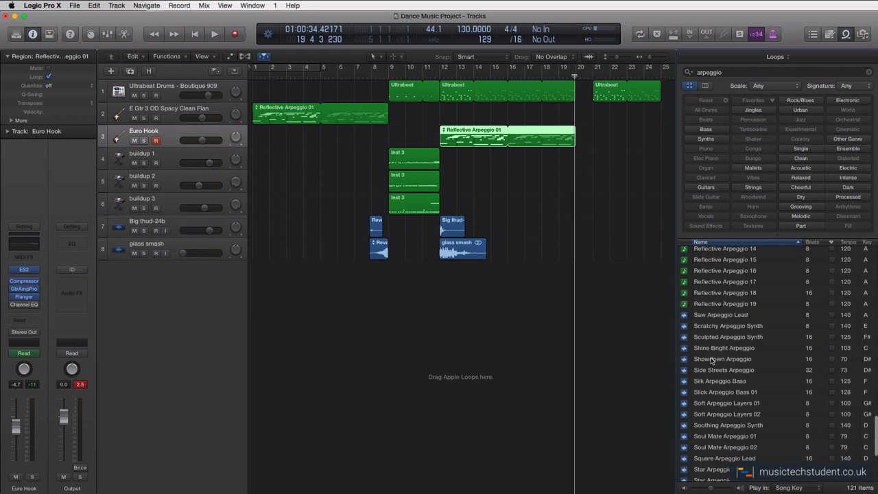
{"action": "scroll", "coordinate": [711, 358], "scroll_direction": "up", "scroll_amount": 15}
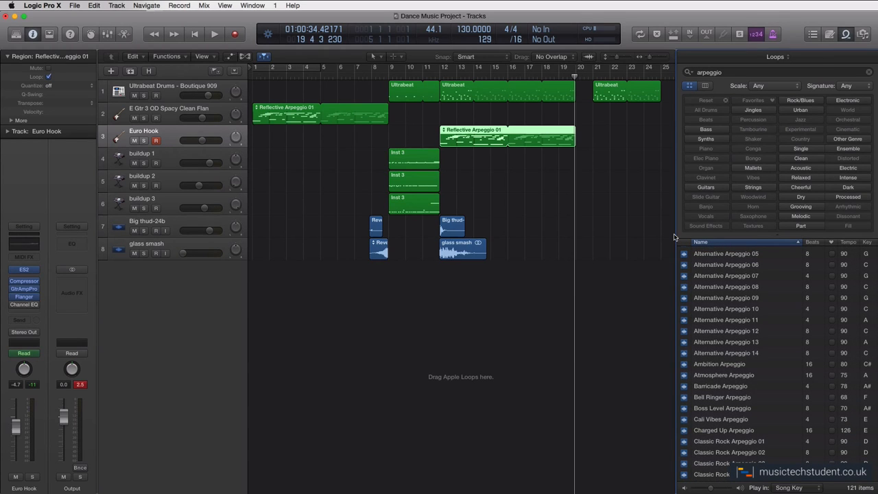